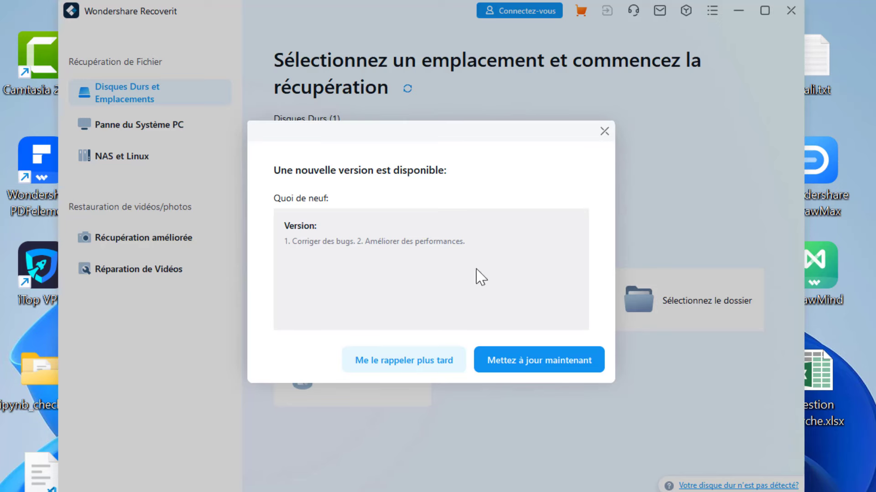
Postpone the available update and look through the PC system crash, NAS and Linux, enhanced recovery and video repair sections
{"action": "left_click", "coordinate": [438, 360]}
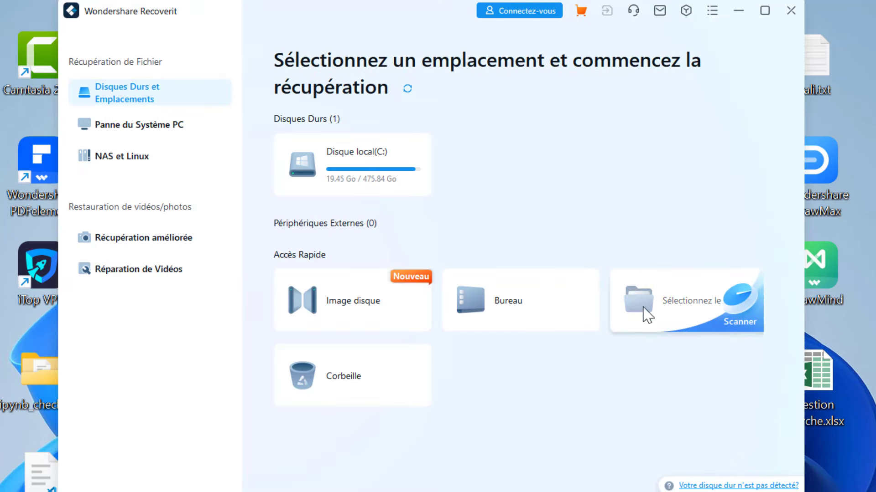
{"action": "left_click", "coordinate": [156, 131]}
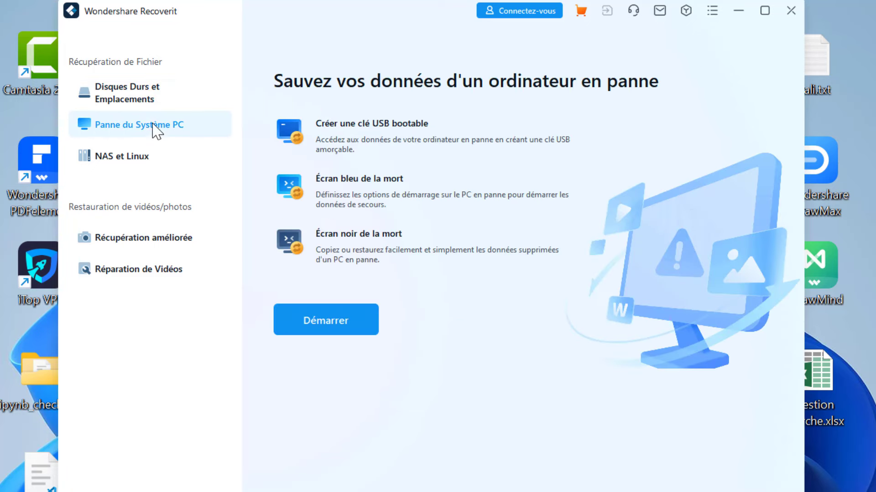
{"action": "left_click", "coordinate": [156, 161]}
{"action": "left_click", "coordinate": [156, 239]}
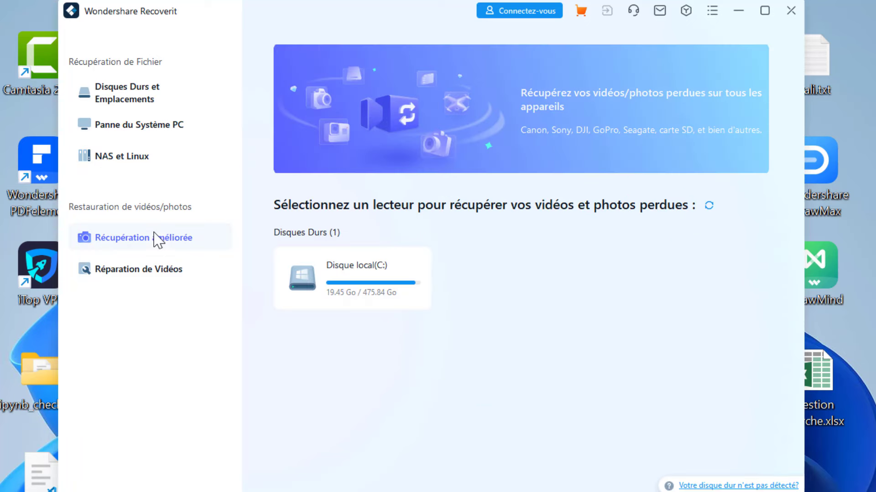
{"action": "left_click", "coordinate": [161, 276]}
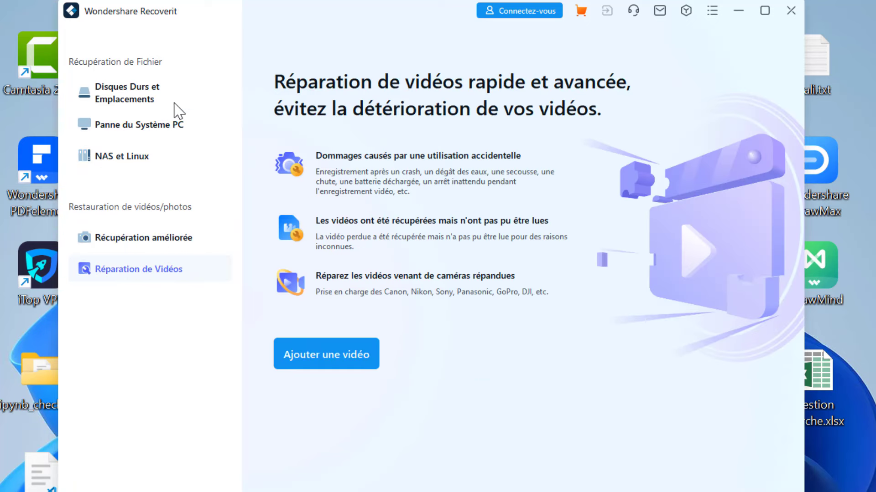
Examine the recovery sections for hard drives and locations, PC system crash, and NAS and Linux, finishing on enhanced recovery
{"action": "left_click", "coordinate": [141, 101]}
{"action": "left_click", "coordinate": [156, 124]}
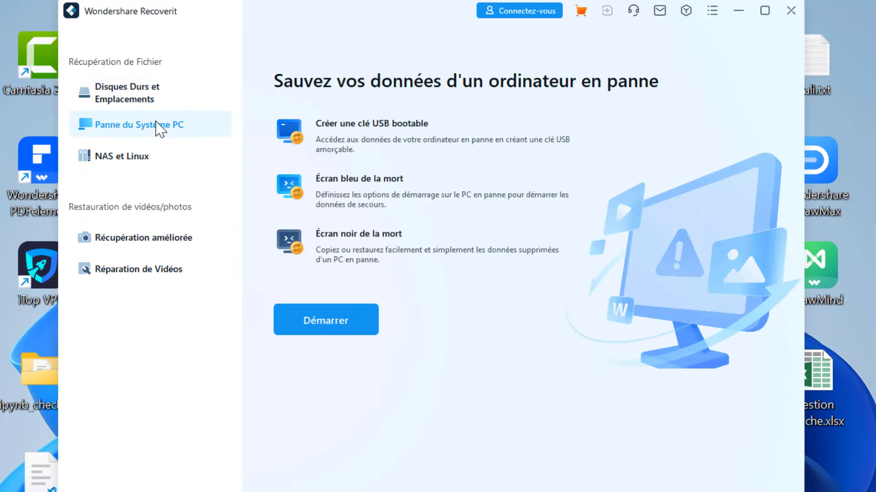
{"action": "left_click", "coordinate": [179, 100]}
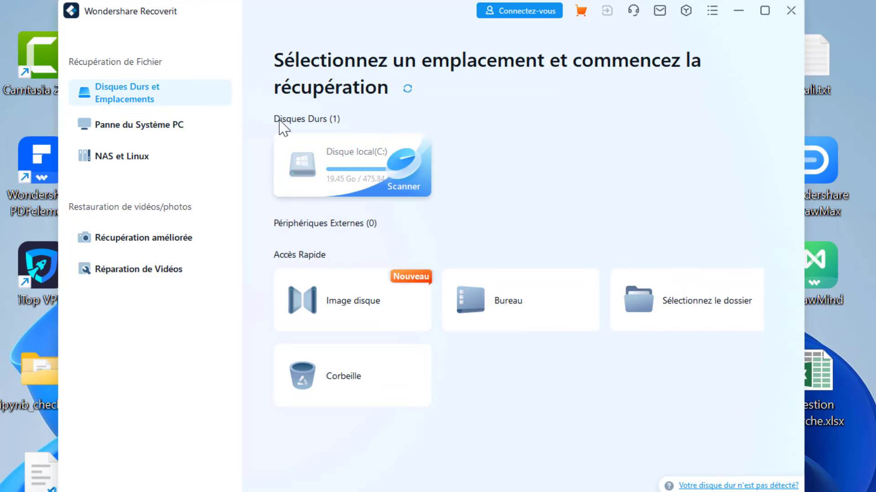
{"action": "left_click", "coordinate": [153, 124]}
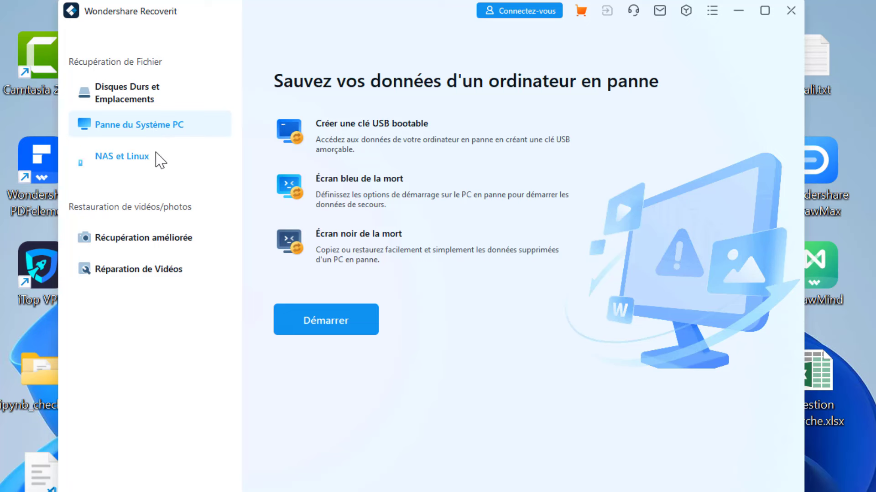
{"action": "left_click", "coordinate": [157, 155]}
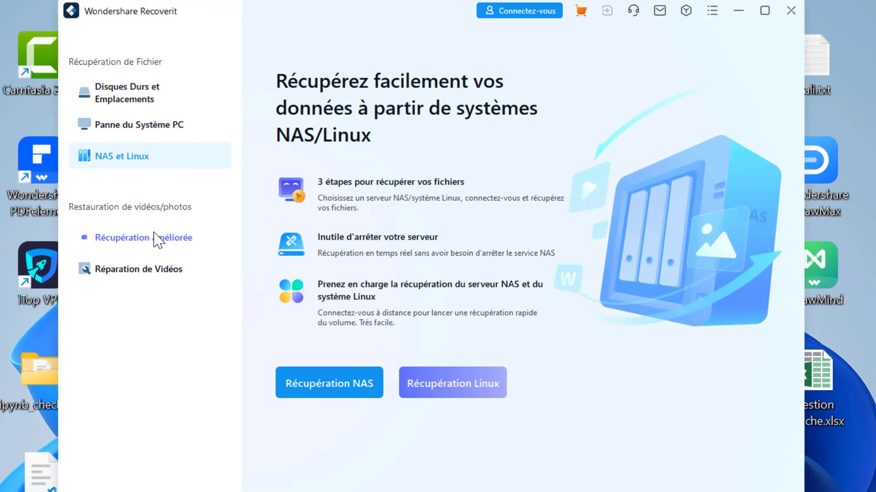
{"action": "left_click", "coordinate": [128, 93]}
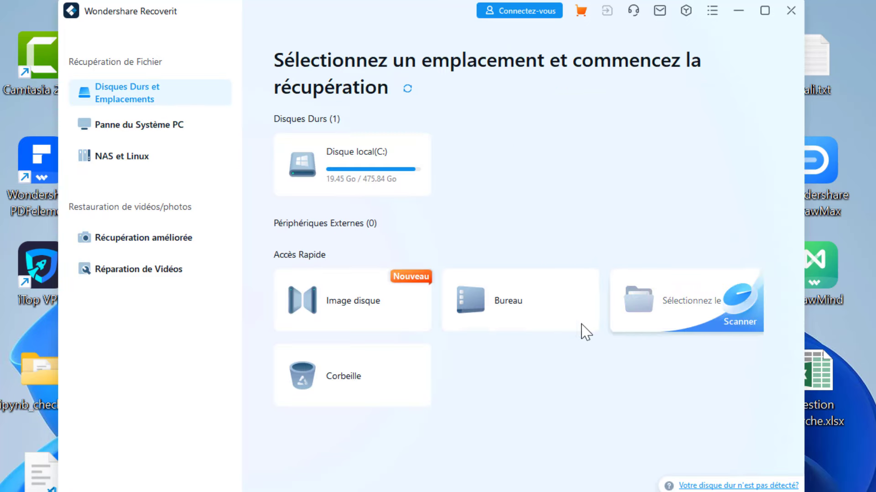
{"action": "left_click", "coordinate": [154, 127]}
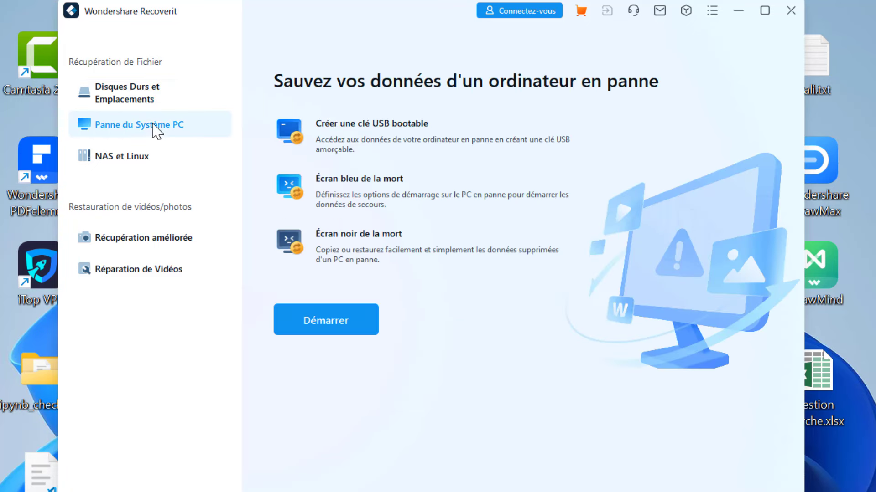
{"action": "left_click", "coordinate": [160, 160]}
{"action": "left_click", "coordinate": [126, 93]}
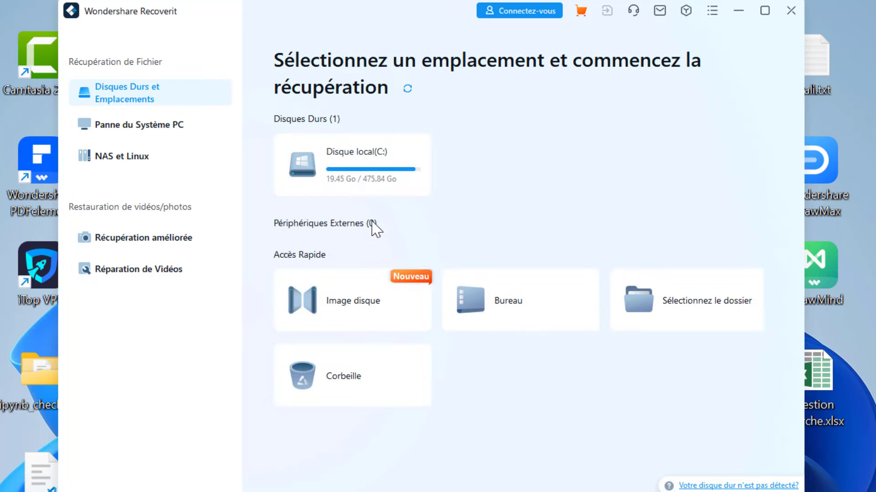
{"action": "left_click", "coordinate": [153, 124]}
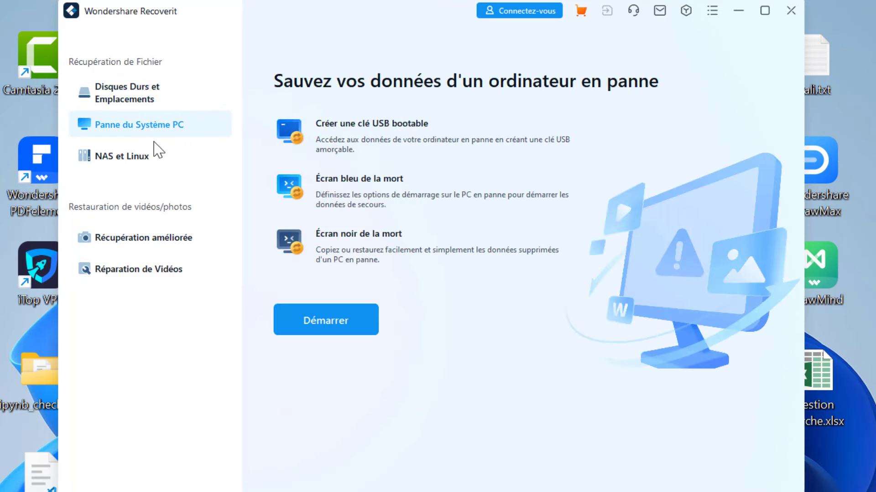
{"action": "left_click", "coordinate": [160, 162]}
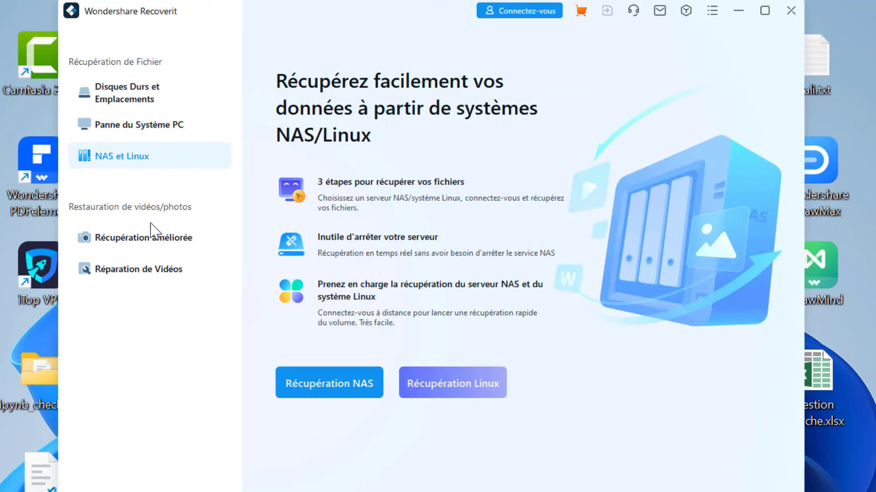
{"action": "left_click", "coordinate": [155, 238]}
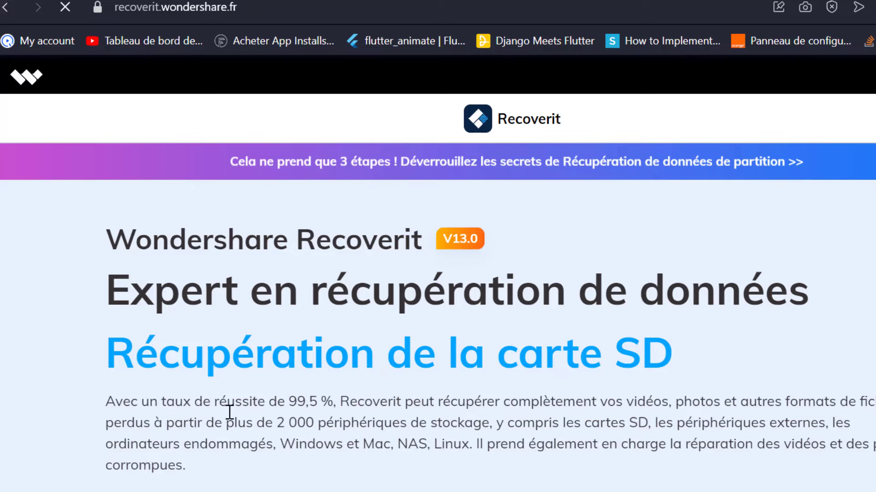
Switch to the Recoverit website and read the introductory text about the data recovery software
{"action": "scroll", "coordinate": [229, 413], "scroll_direction": "down", "scroll_amount": 4}
{"action": "scroll", "coordinate": [229, 413], "scroll_direction": "up", "scroll_amount": 4}
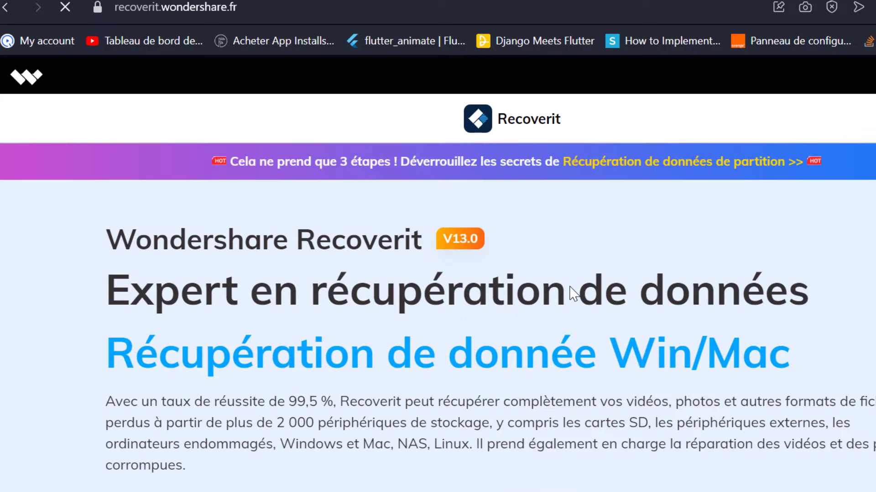
{"action": "scroll", "coordinate": [570, 287], "scroll_direction": "down", "scroll_amount": 2}
{"action": "scroll", "coordinate": [570, 287], "scroll_direction": "up", "scroll_amount": 1}
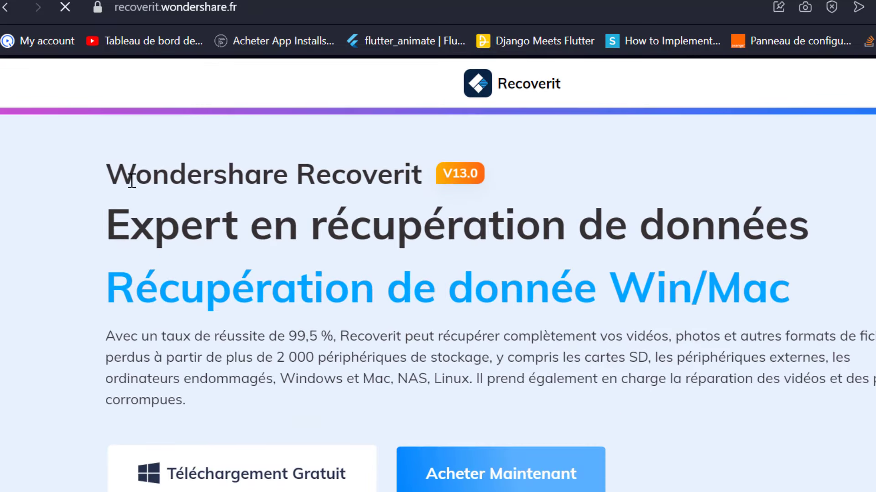
{"action": "left_click_drag", "start_coordinate": [109, 173], "coordinate": [871, 381]}
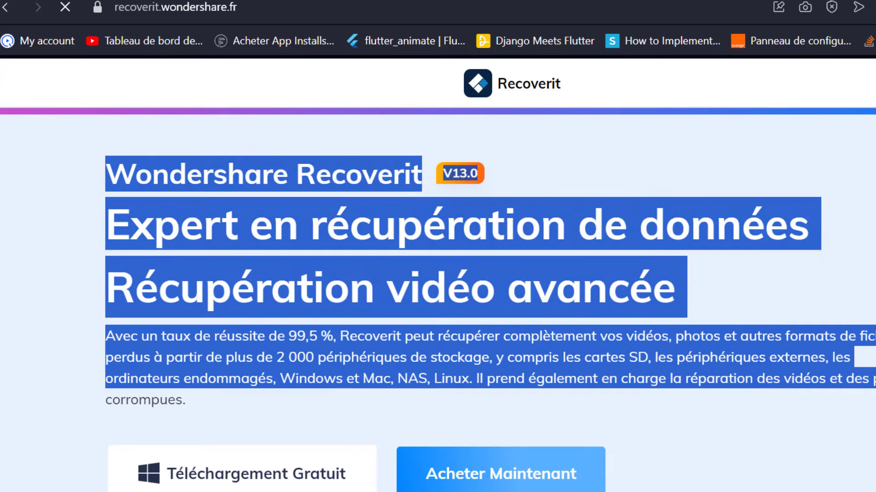
{"action": "left_click", "coordinate": [474, 297]}
Download the free Windows version of Recoverit as recoverit_setup_full4159_5.exe and open its installer
{"action": "scroll", "coordinate": [475, 297], "scroll_direction": "down", "scroll_amount": 3}
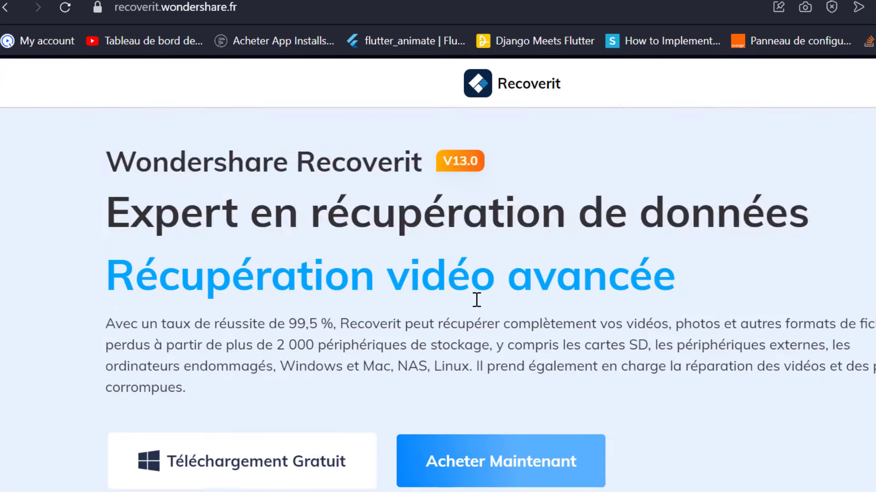
{"action": "left_click", "coordinate": [280, 351]}
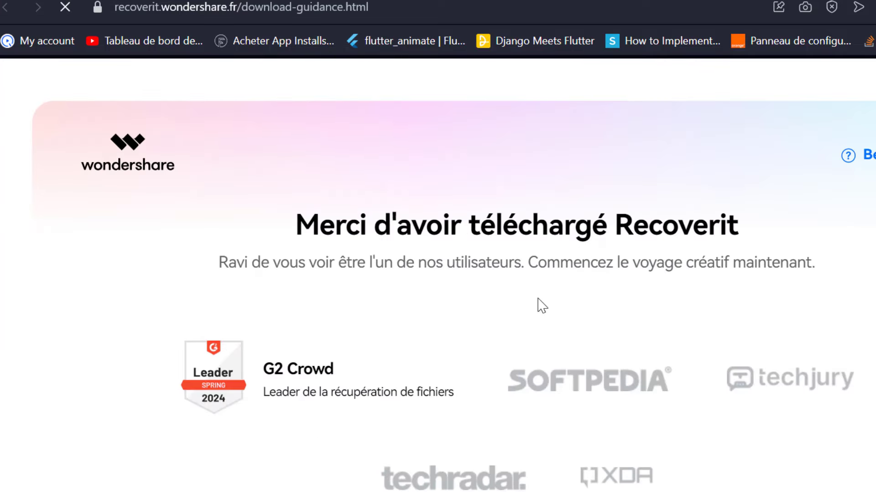
{"action": "left_click", "coordinate": [465, 315]}
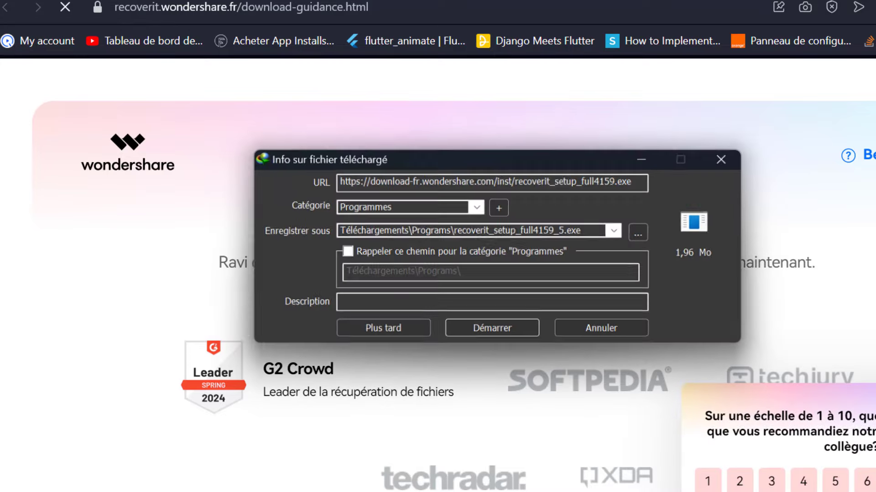
{"action": "left_click", "coordinate": [500, 330]}
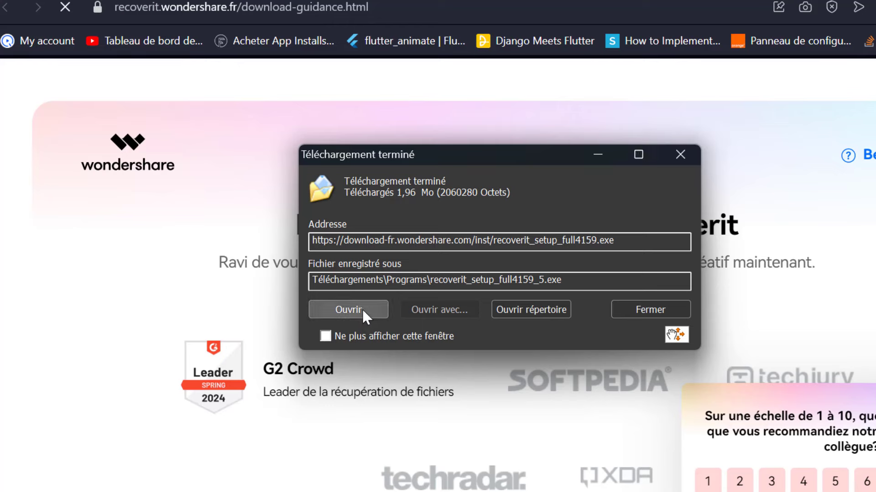
{"action": "left_click", "coordinate": [362, 309]}
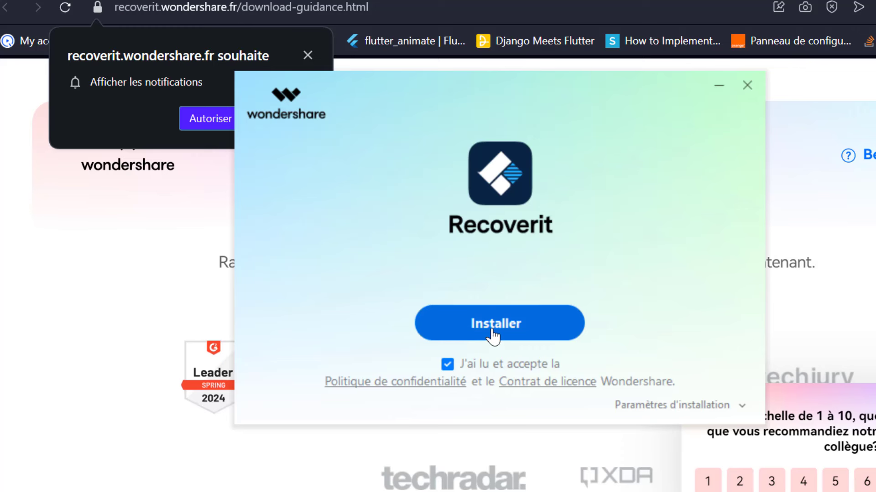
Close the Recoverit installer and the site's notification request, and minimise the Recoverit window to show the desktop
{"action": "left_click", "coordinate": [747, 85]}
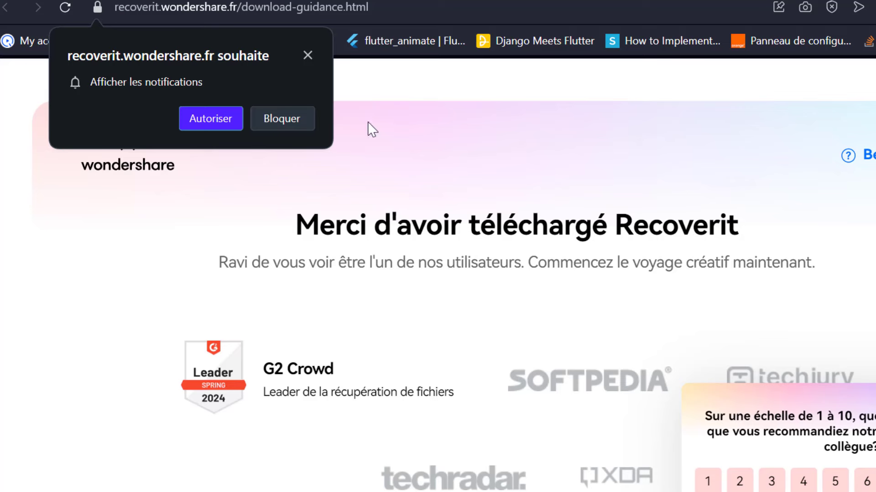
{"action": "left_click", "coordinate": [315, 59]}
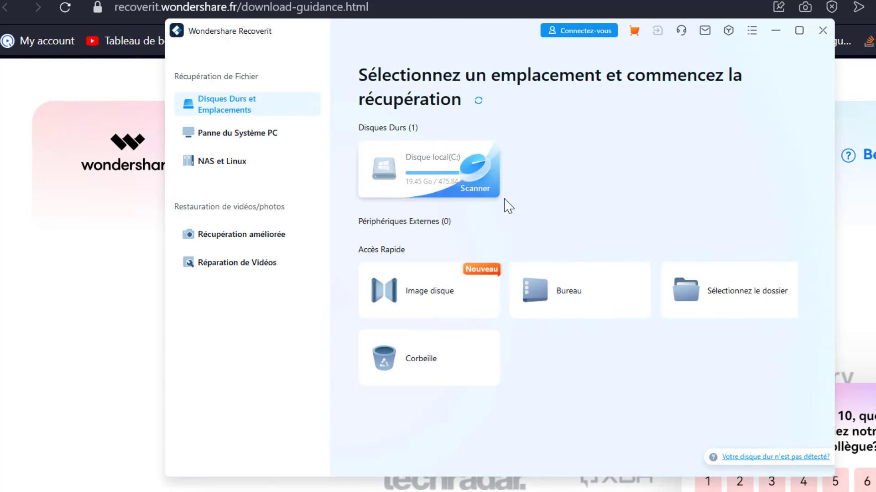
{"action": "mouse_move", "coordinate": [588, 312]}
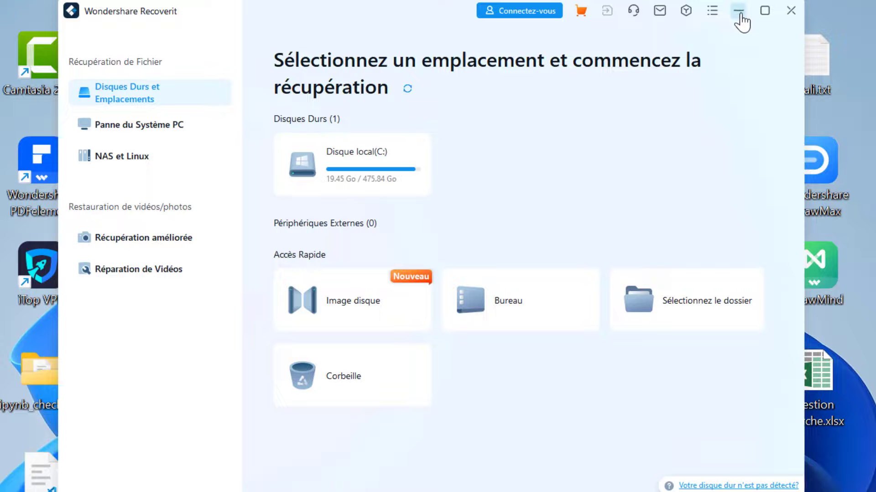
{"action": "left_click", "coordinate": [740, 15]}
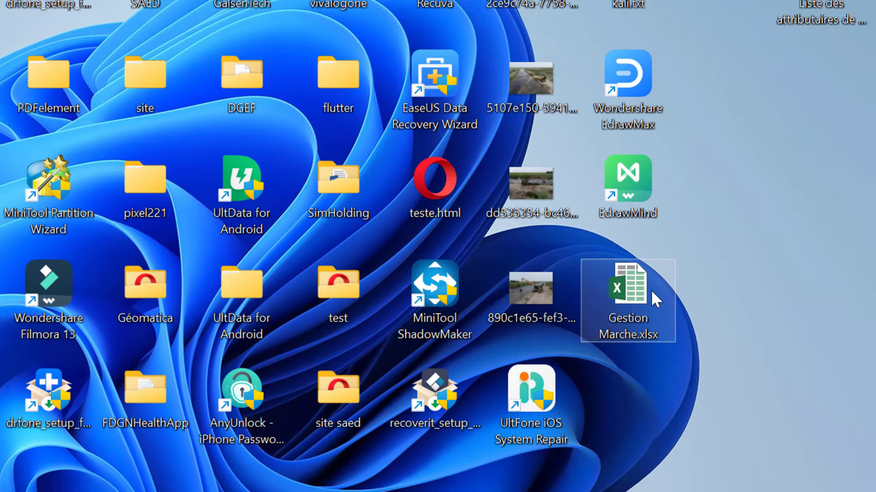
Open Gestion Marche.xlsx from the desktop to view its contents, dismissing the Office activation notice, and close the workbook
{"action": "mouse_move", "coordinate": [643, 290]}
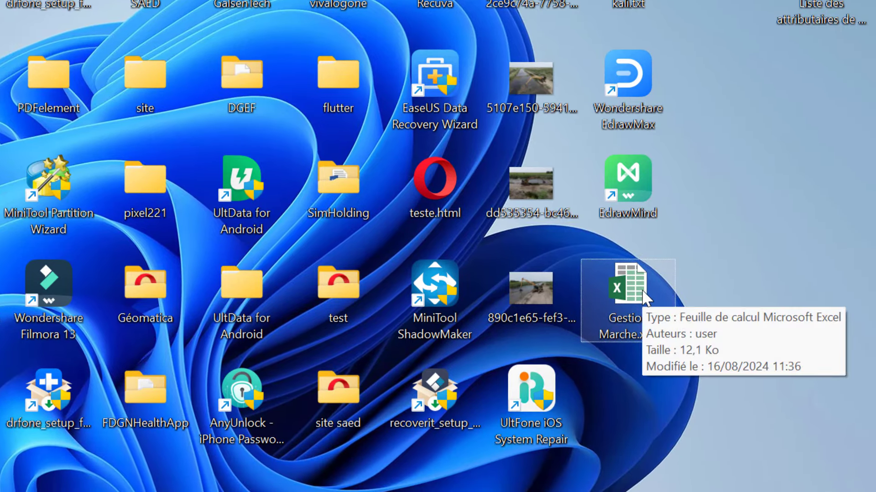
{"action": "double_click", "coordinate": [644, 296]}
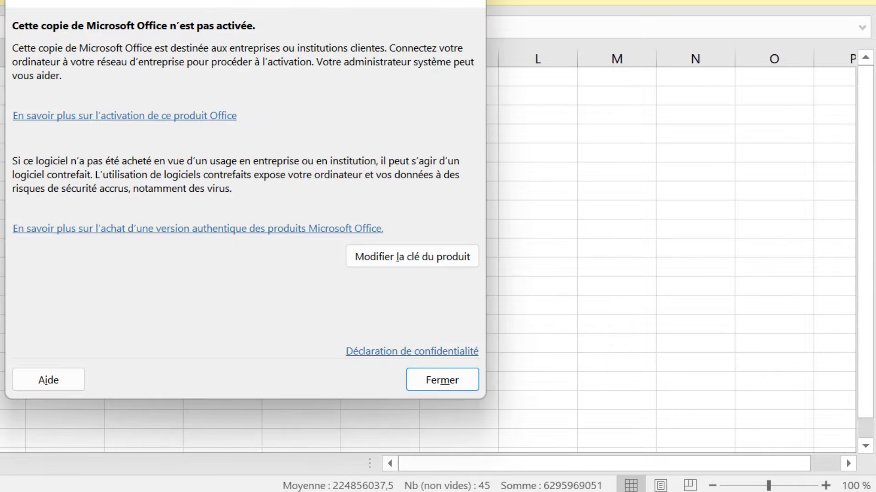
{"action": "left_click", "coordinate": [437, 387]}
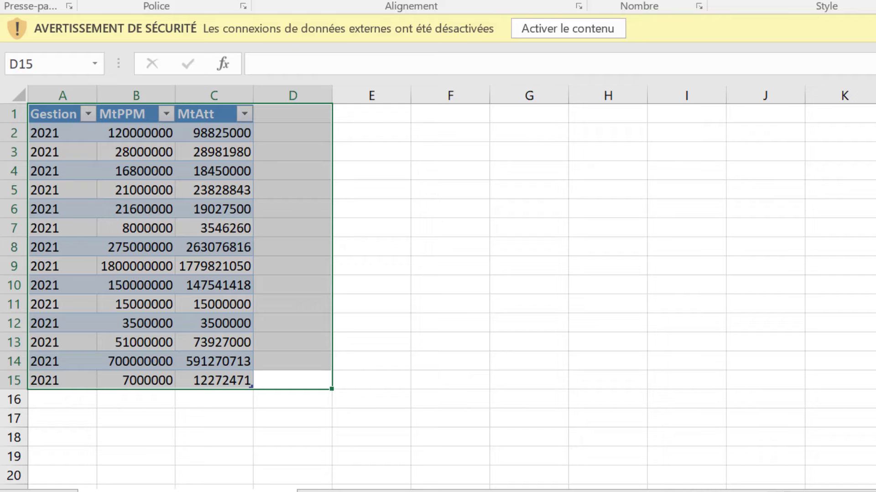
{"action": "key", "text": "alt+F4"}
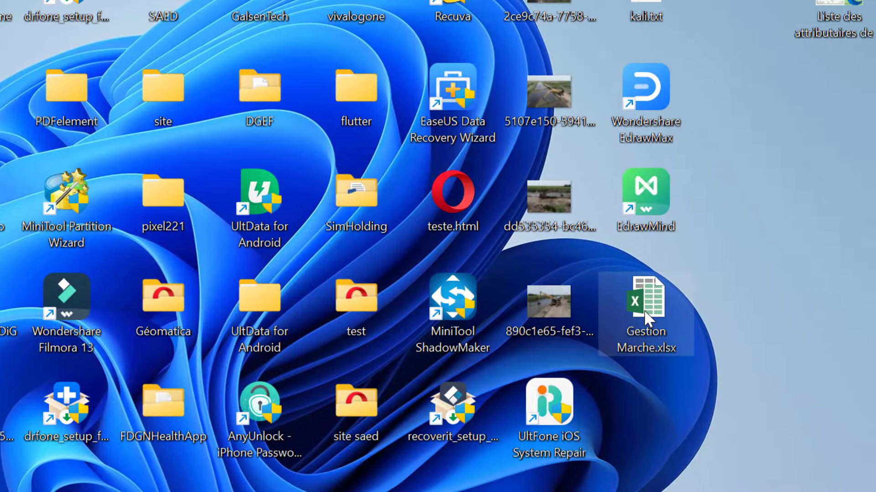
Delete Gestion Marche.xlsx from the desktop
{"action": "double_click", "coordinate": [645, 314]}
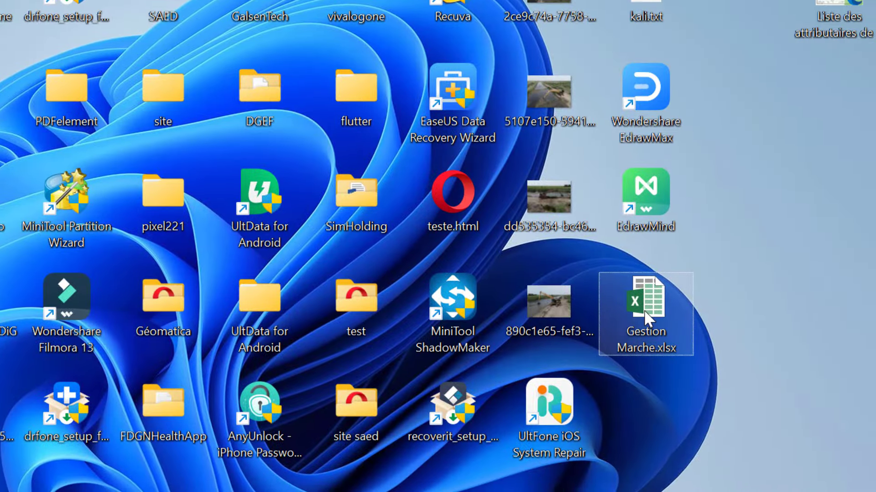
{"action": "right_click", "coordinate": [644, 312]}
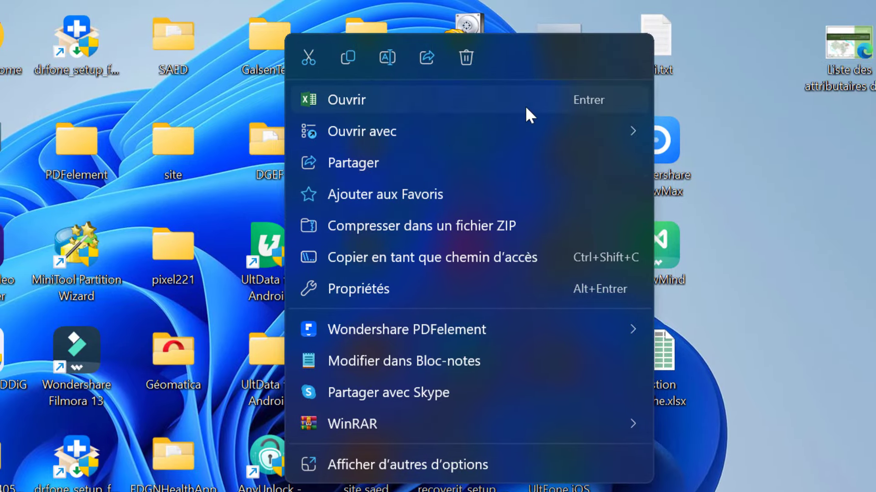
{"action": "left_click", "coordinate": [479, 59]}
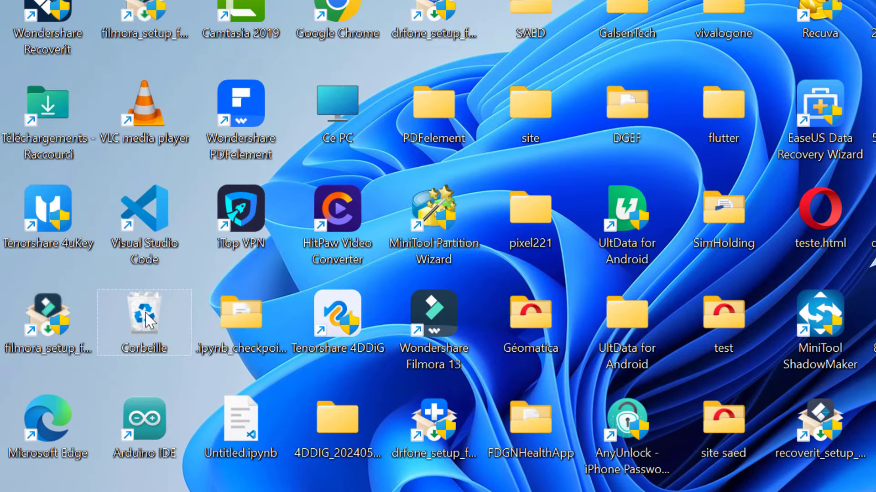
Permanently delete Gestion Marche.xlsx from the Recycle Bin
{"action": "double_click", "coordinate": [145, 314]}
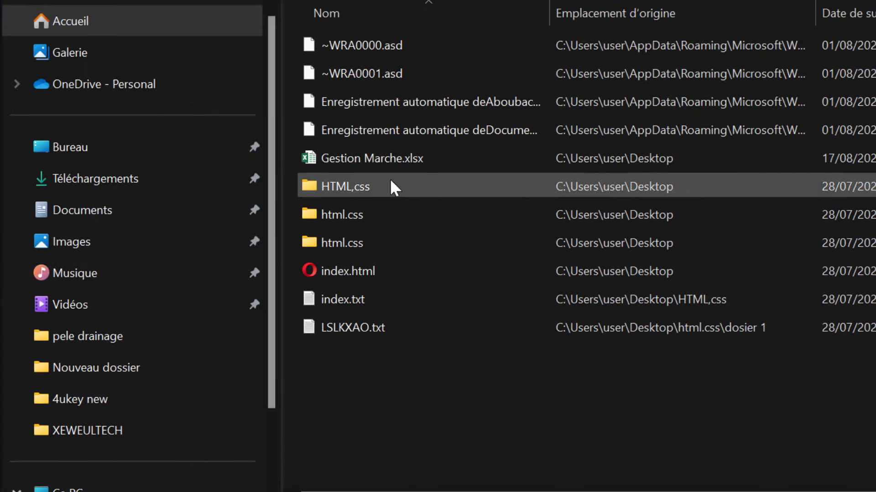
{"action": "left_click", "coordinate": [425, 160]}
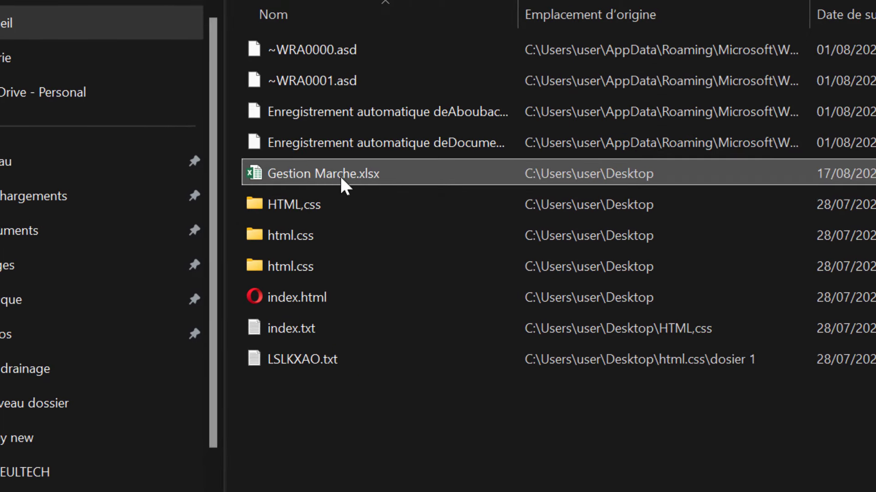
{"action": "right_click", "coordinate": [340, 175]}
{"action": "left_click", "coordinate": [411, 204]}
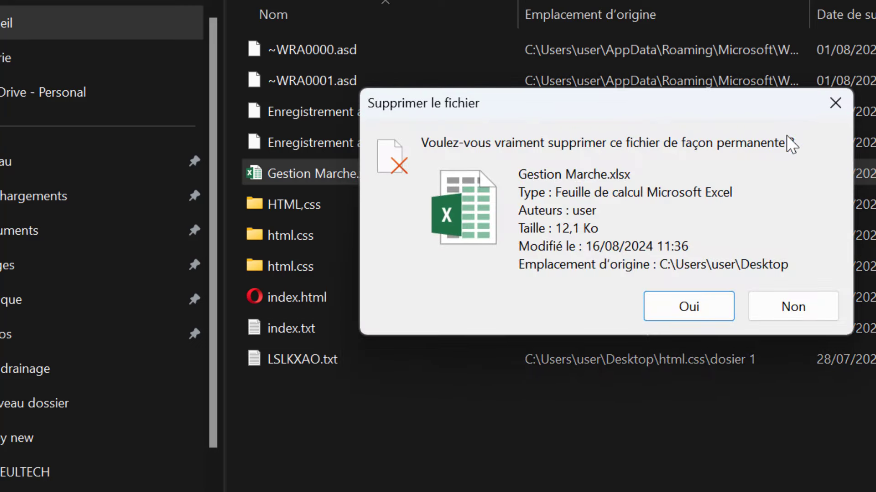
{"action": "left_click", "coordinate": [712, 315]}
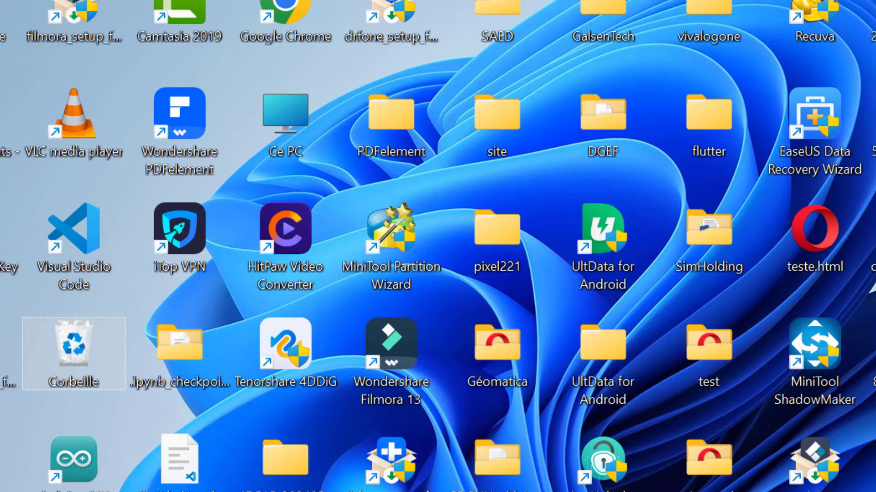
Switch to Recoverit, scan the Bureau location for lost files, and open the Users > user > Desktop folder in the scan results
{"action": "left_click", "coordinate": [721, 490]}
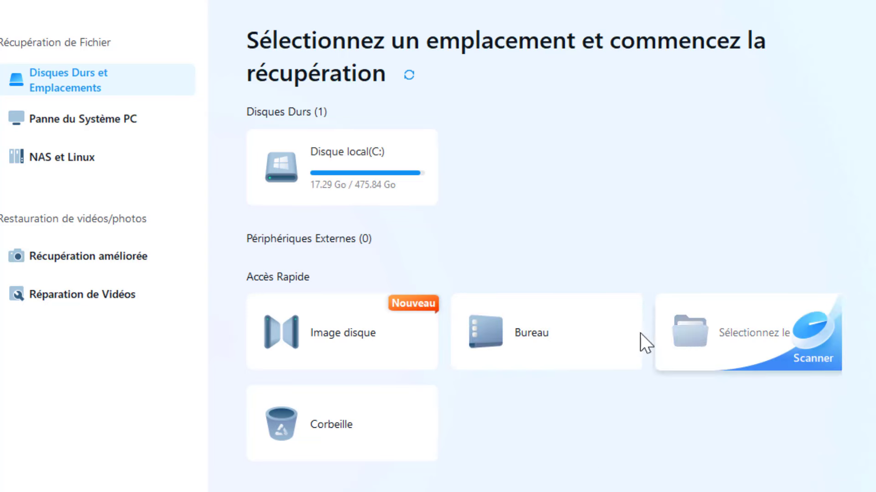
{"action": "left_click", "coordinate": [574, 320]}
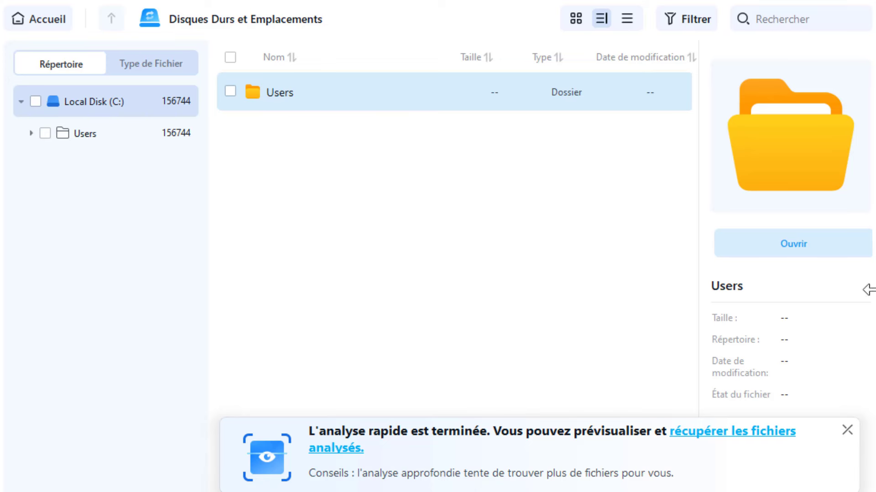
{"action": "left_click", "coordinate": [30, 133]}
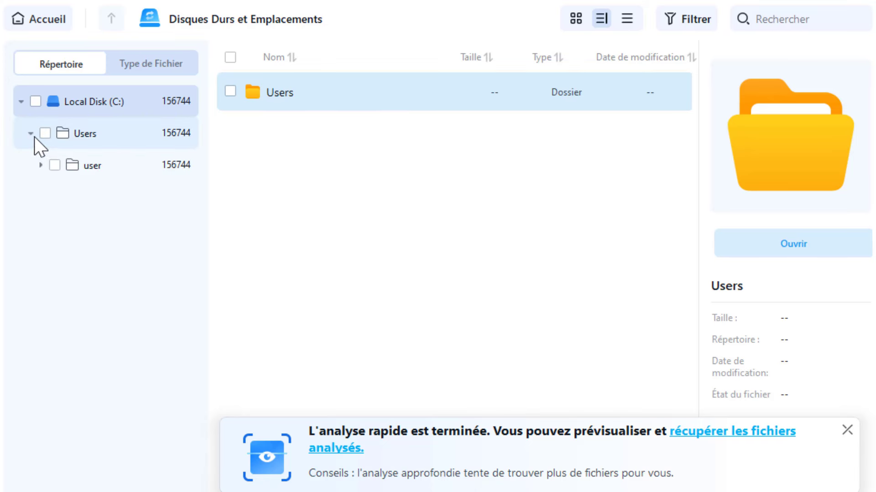
{"action": "left_click", "coordinate": [41, 165]}
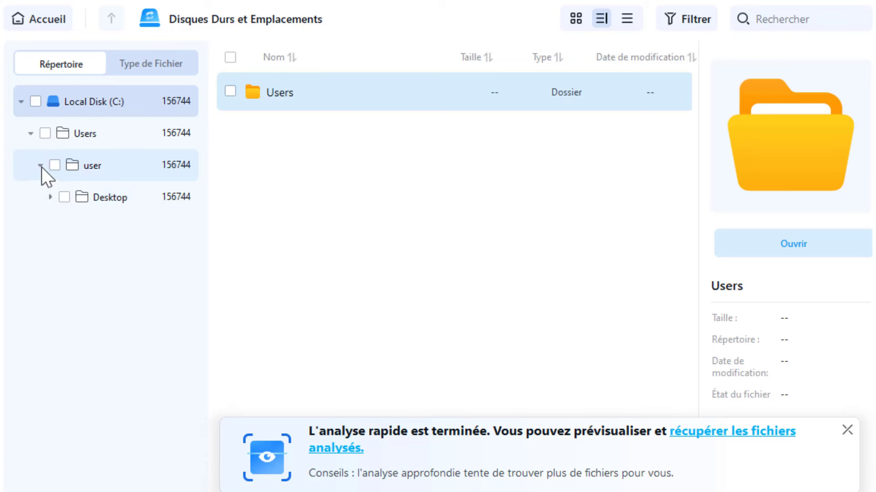
{"action": "left_click", "coordinate": [53, 198]}
{"action": "scroll", "coordinate": [134, 310], "scroll_direction": "down", "scroll_amount": 3}
{"action": "scroll", "coordinate": [134, 310], "scroll_direction": "down", "scroll_amount": 5}
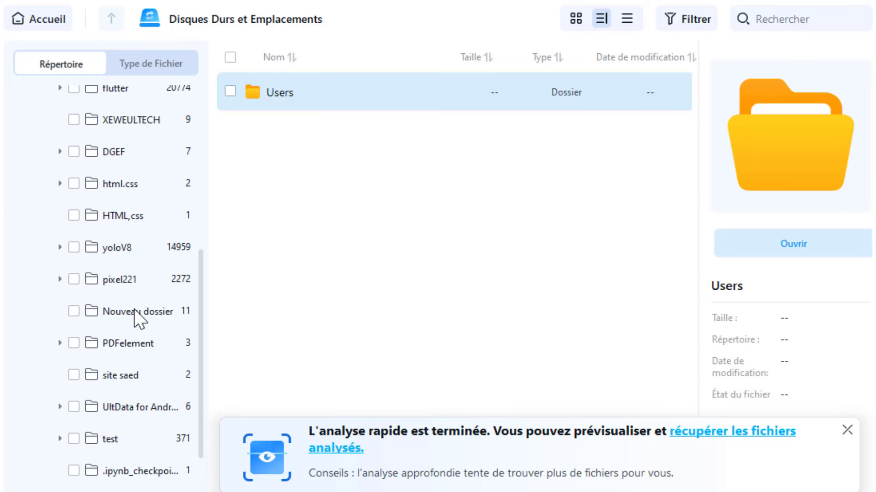
{"action": "scroll", "coordinate": [134, 309], "scroll_direction": "up", "scroll_amount": 8}
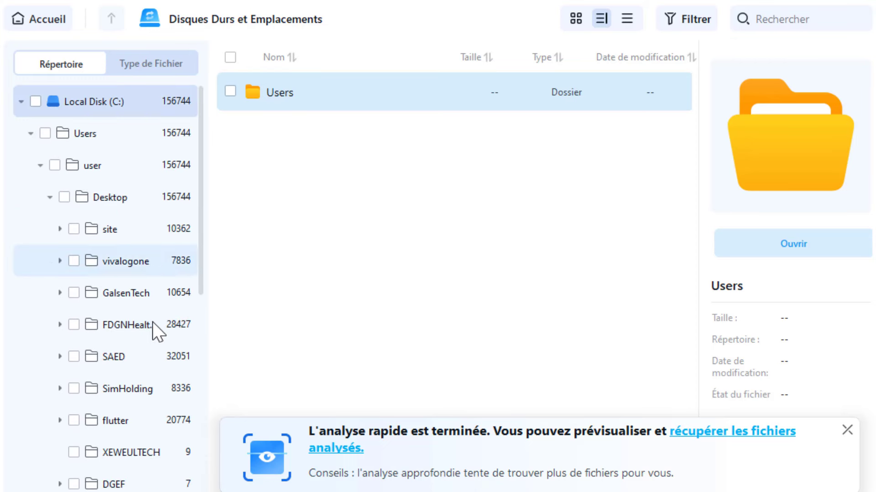
{"action": "left_click", "coordinate": [123, 189]}
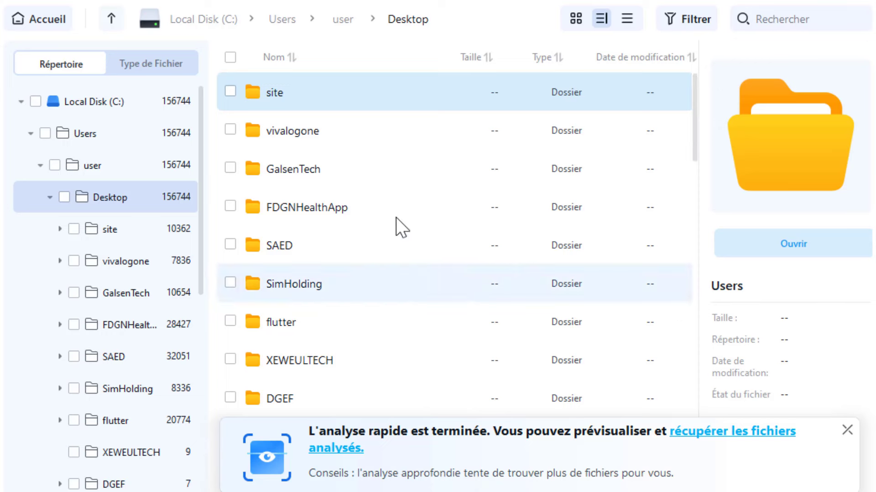
Find the deleted Gestion Marche.xlsx among the scanned Desktop files and preview it
{"action": "scroll", "coordinate": [396, 182], "scroll_direction": "down", "scroll_amount": 10}
{"action": "scroll", "coordinate": [405, 265], "scroll_direction": "down", "scroll_amount": 5}
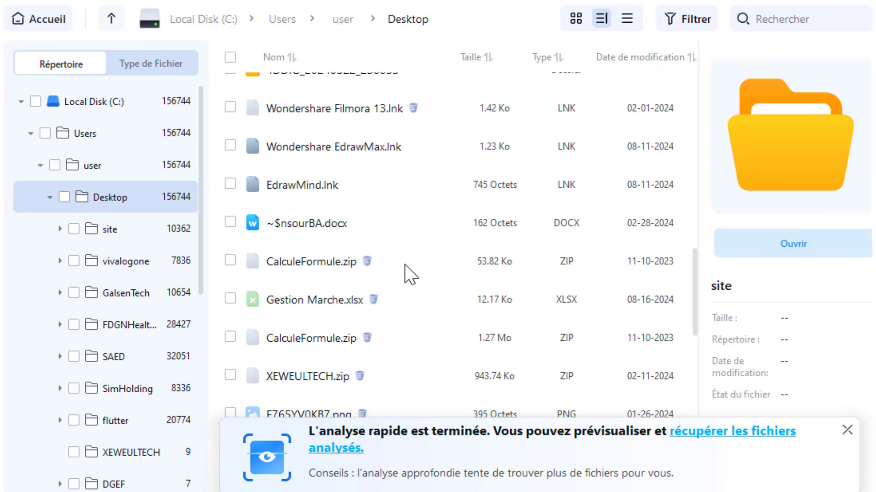
{"action": "left_click", "coordinate": [325, 308]}
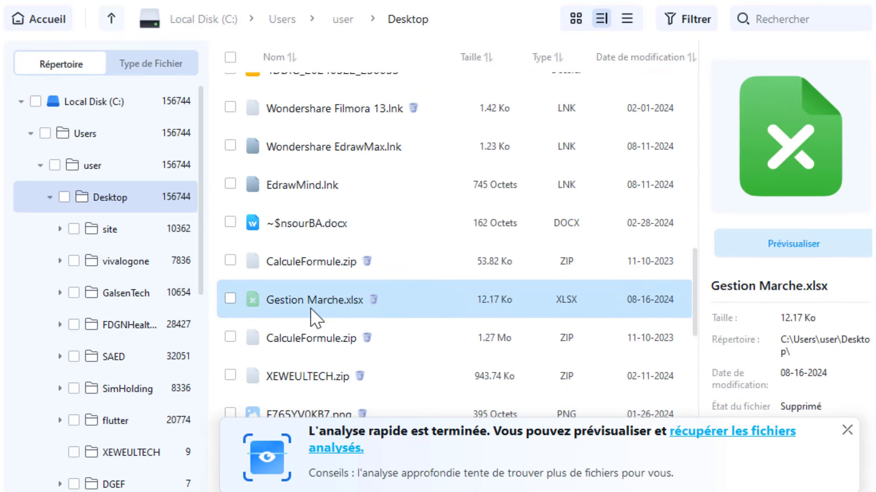
{"action": "left_click", "coordinate": [814, 234]}
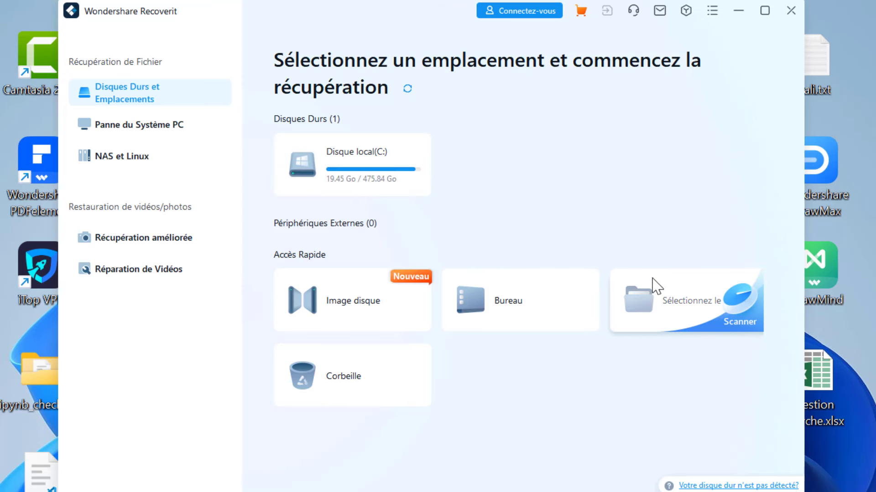
Review the PC system crash, NAS and Linux, enhanced recovery and video repair sections, returning to Disques Durs et Emplacements and postponing the update
{"action": "left_click", "coordinate": [156, 131]}
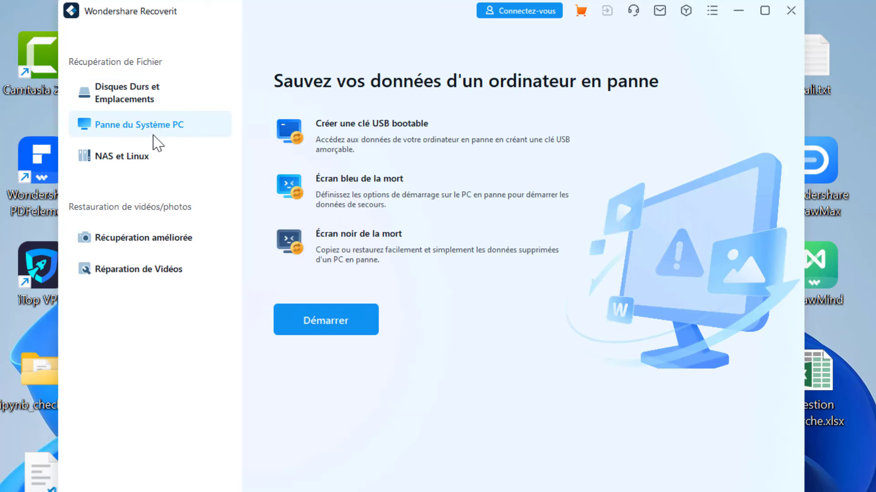
{"action": "left_click", "coordinate": [160, 161]}
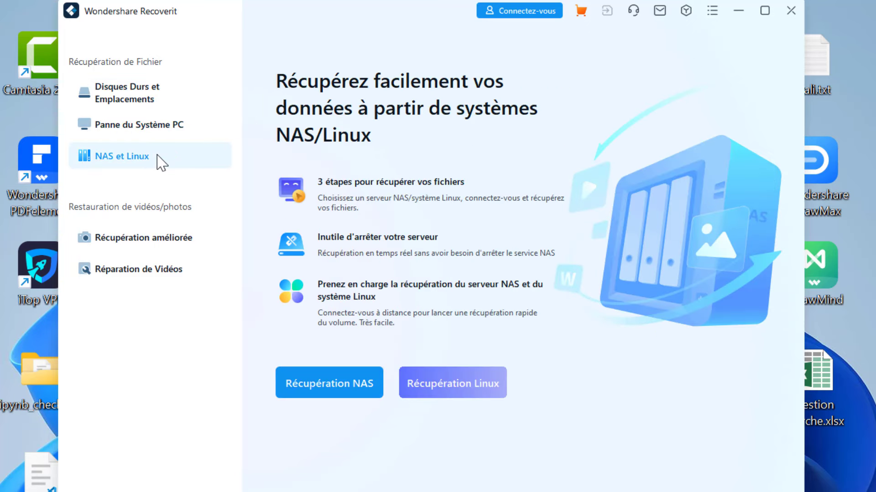
{"action": "left_click", "coordinate": [157, 239]}
{"action": "left_click", "coordinate": [161, 274]}
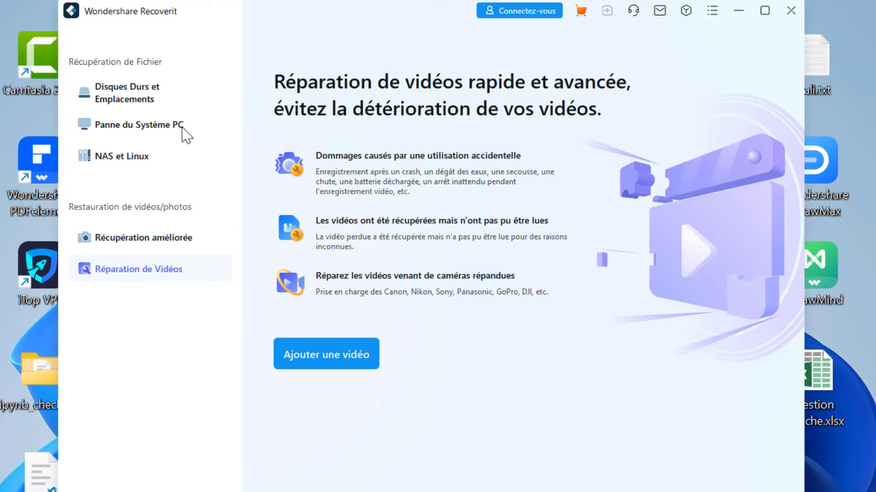
{"action": "left_click", "coordinate": [141, 98]}
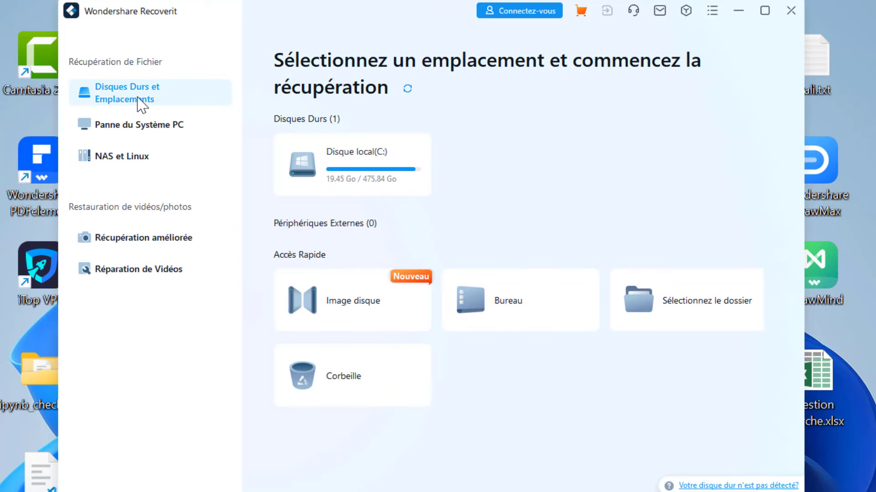
{"action": "left_click", "coordinate": [157, 128]}
{"action": "left_click", "coordinate": [176, 98]}
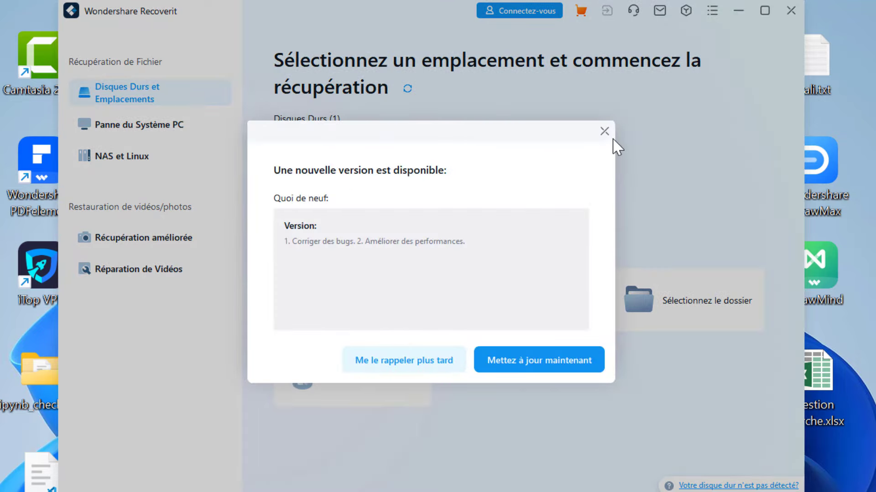
{"action": "left_click", "coordinate": [438, 360]}
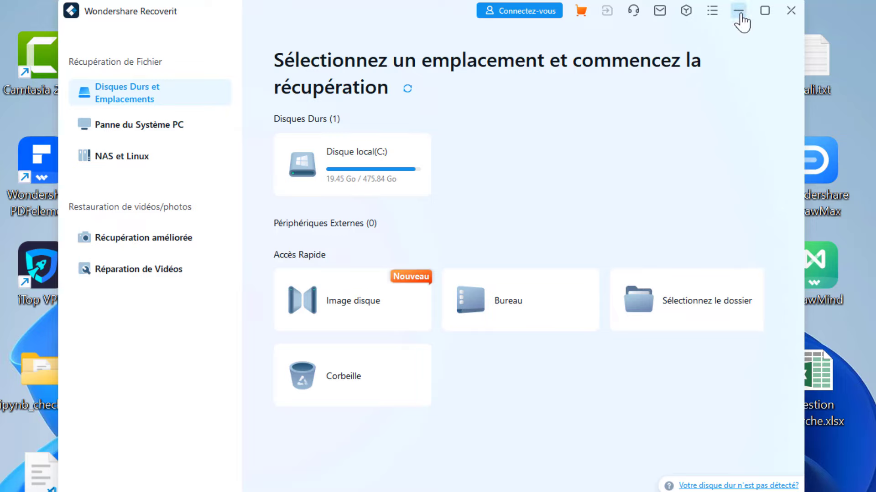
Minimise the Recoverit window and select Gestion Marche.xlsx on the desktop
{"action": "left_click", "coordinate": [740, 14]}
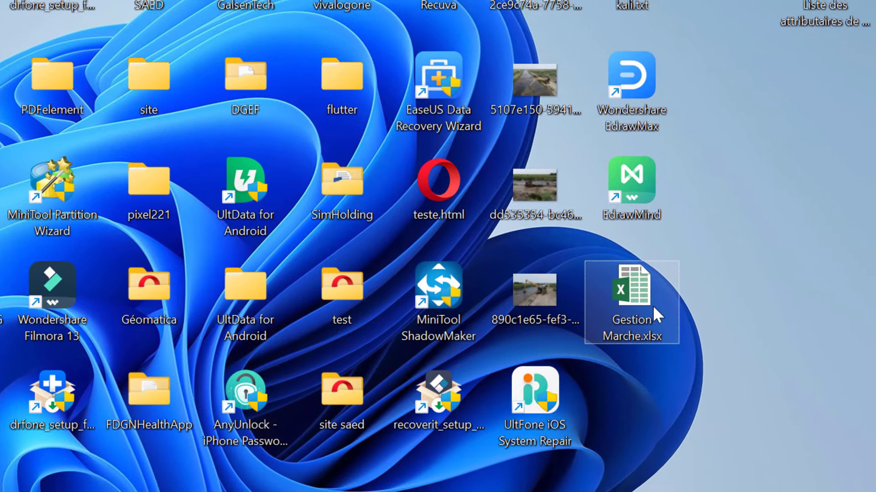
{"action": "left_click", "coordinate": [650, 289]}
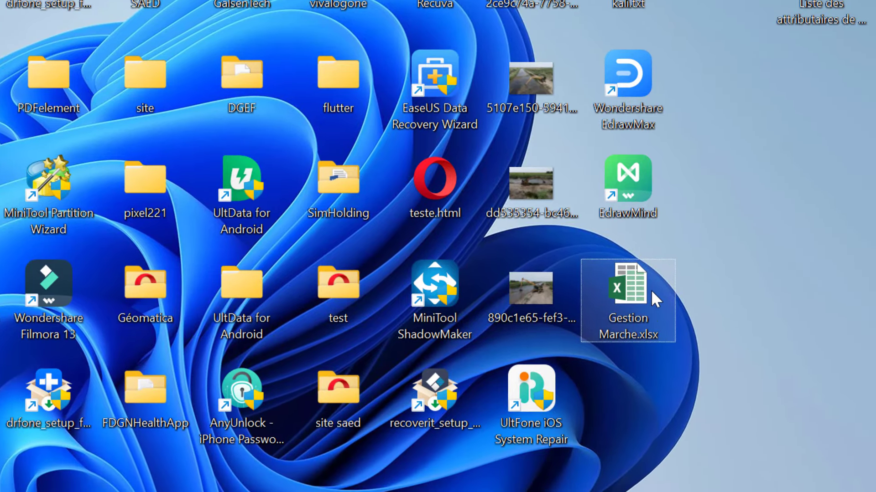